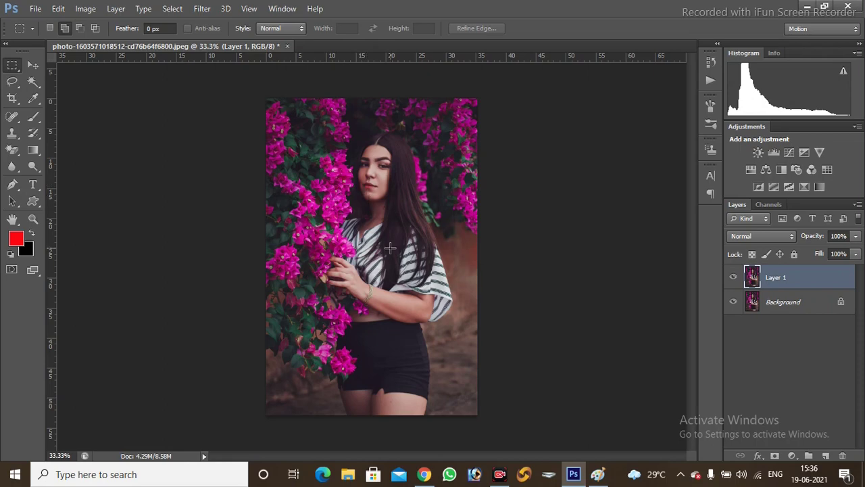
Create a new gradient fill layer named Gradient Fill 1 above Layer 1
click(118, 9)
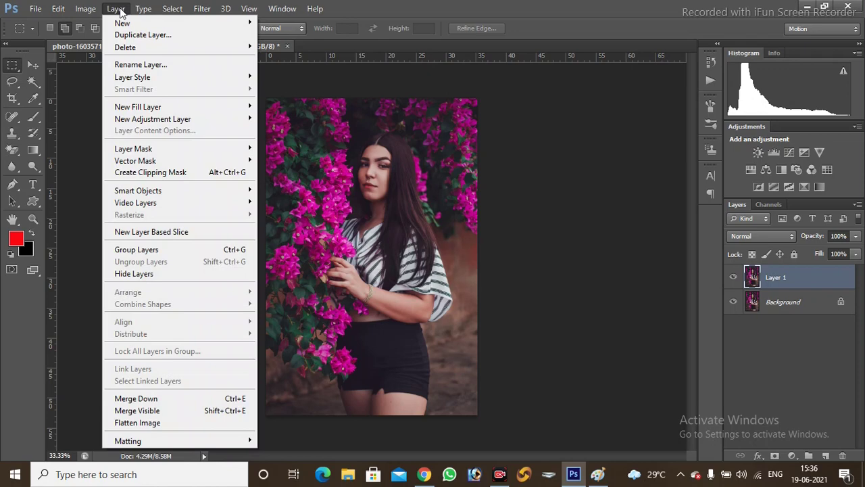
mouse_move(138, 107)
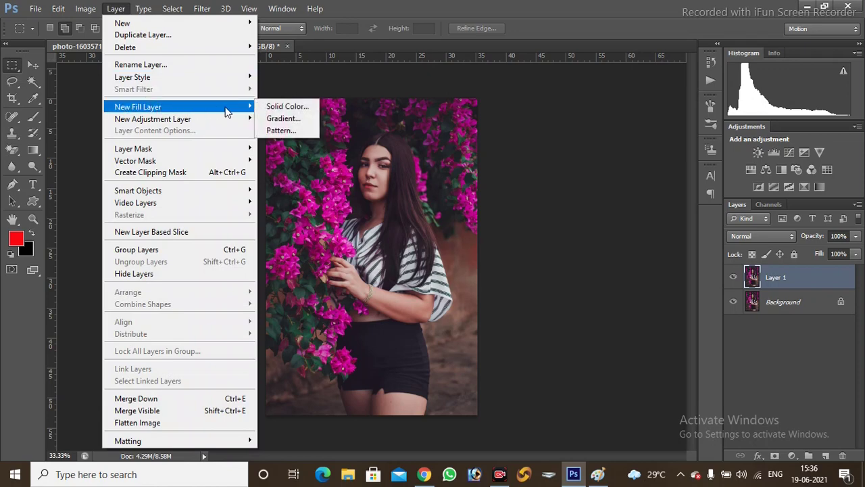
click(283, 121)
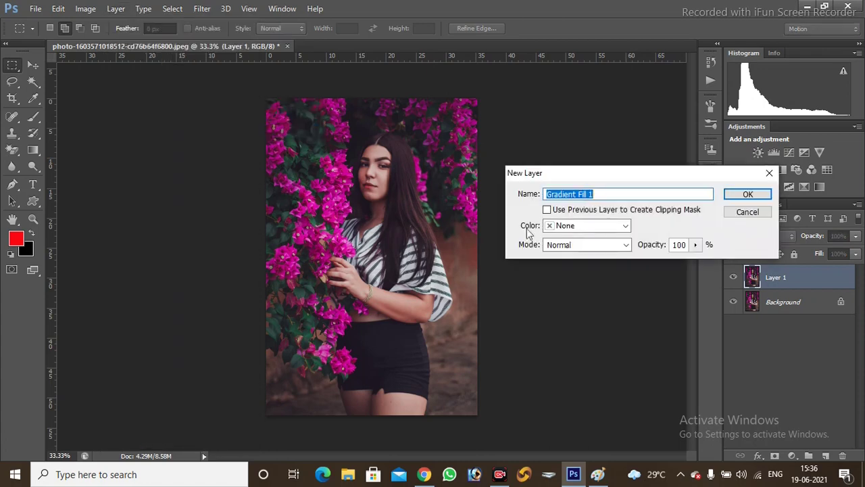
click(748, 195)
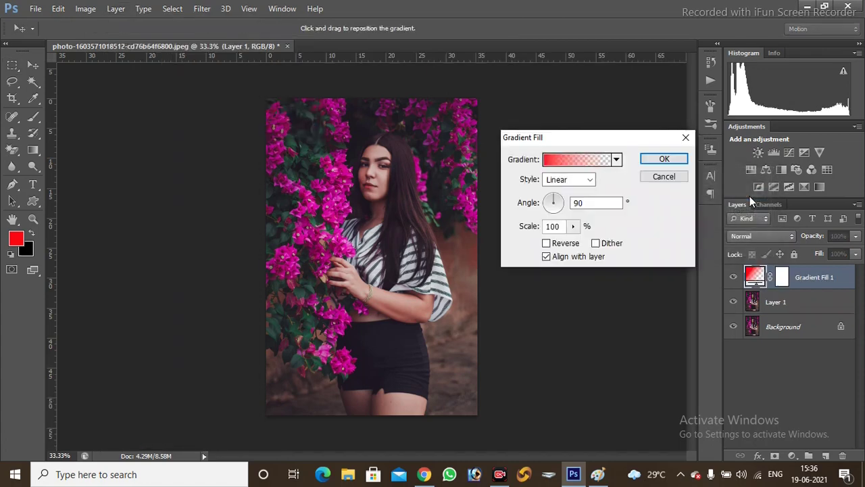
drag(611, 141, 662, 148)
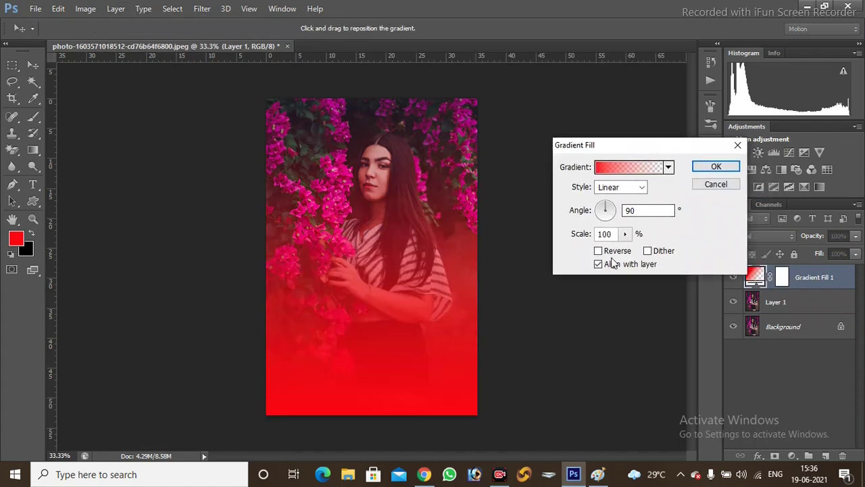
Make the gradient reversed and radial, using a white-to-purple preset
click(599, 251)
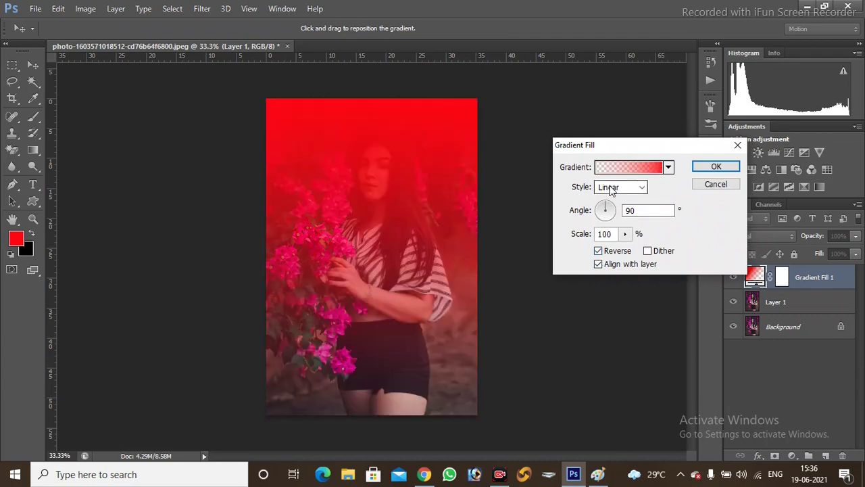
click(609, 190)
click(611, 210)
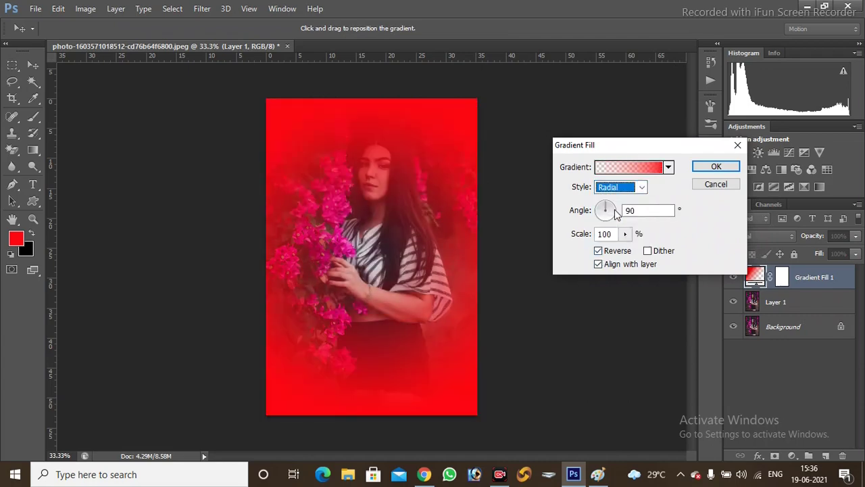
click(622, 173)
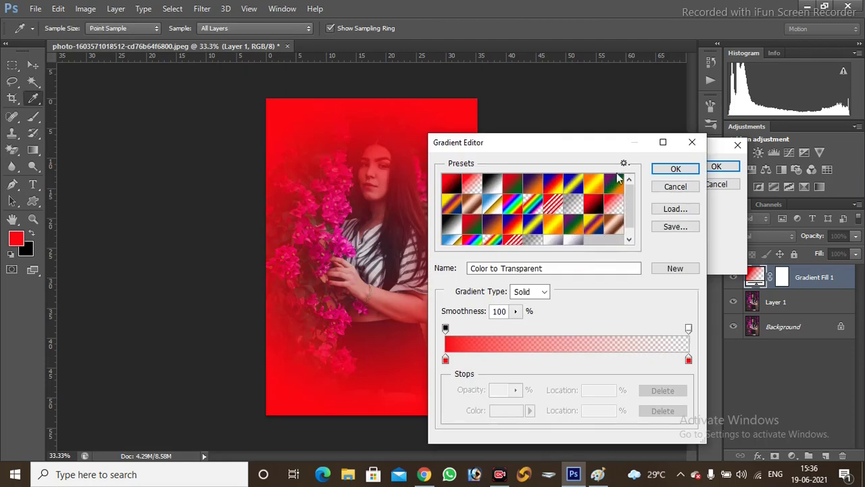
click(574, 245)
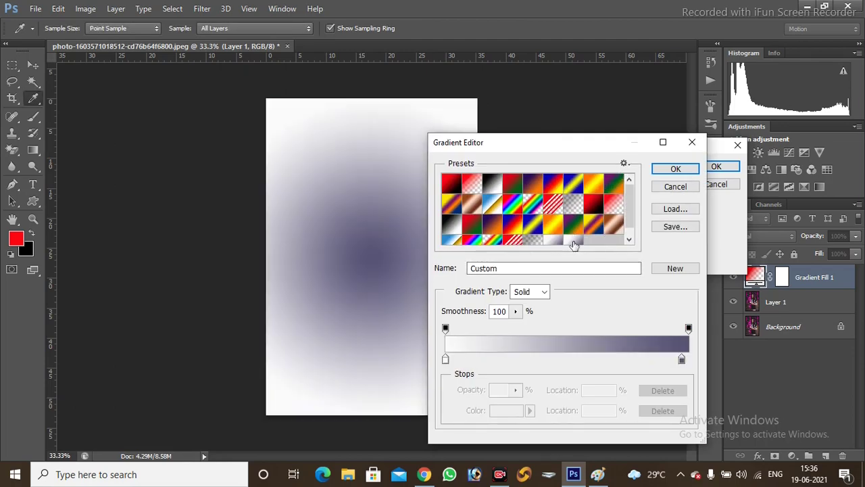
click(674, 171)
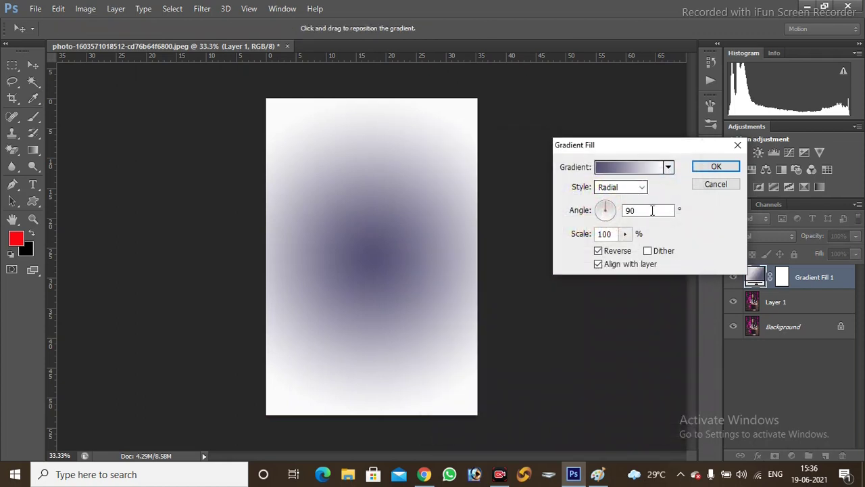
click(711, 165)
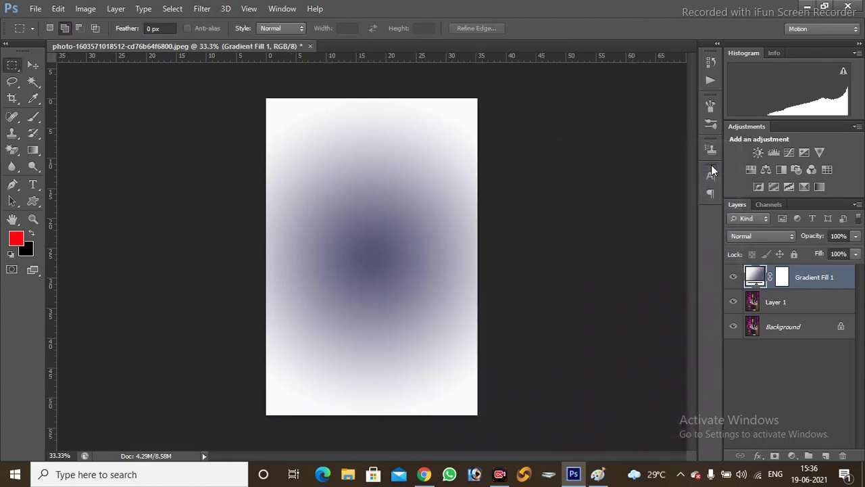
Set Gradient Fill 1 to Overlay blend mode at about 65% opacity
click(764, 239)
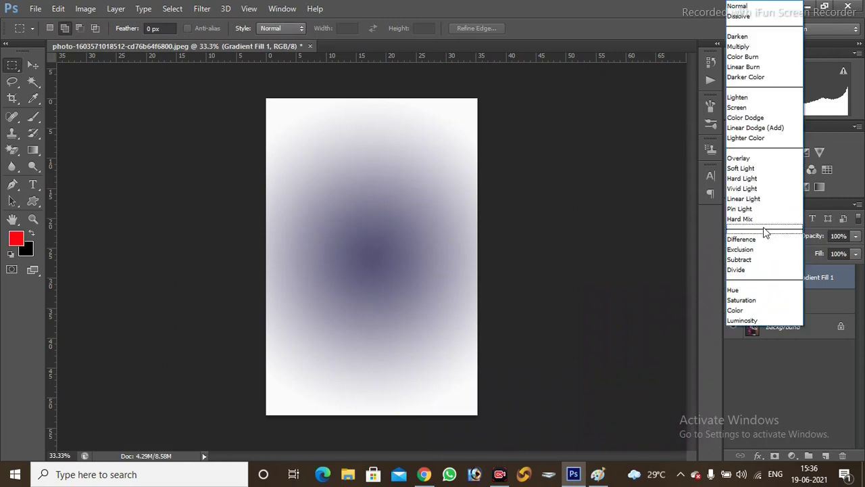
click(749, 160)
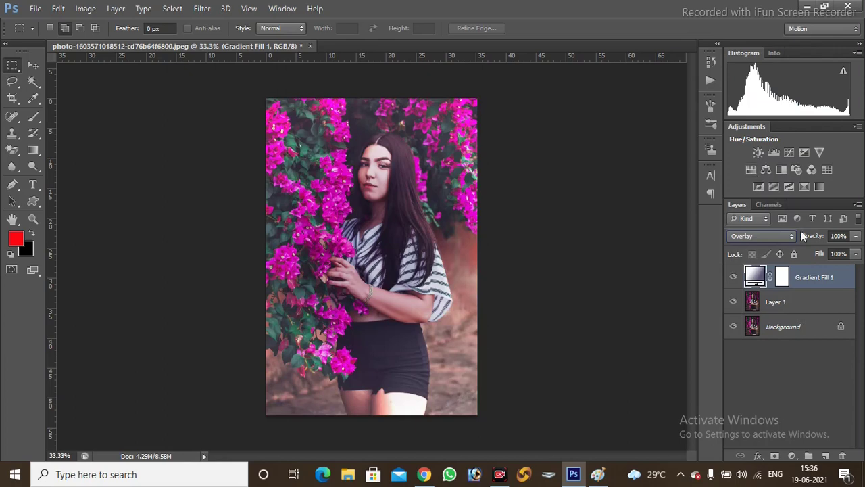
click(856, 236)
click(833, 250)
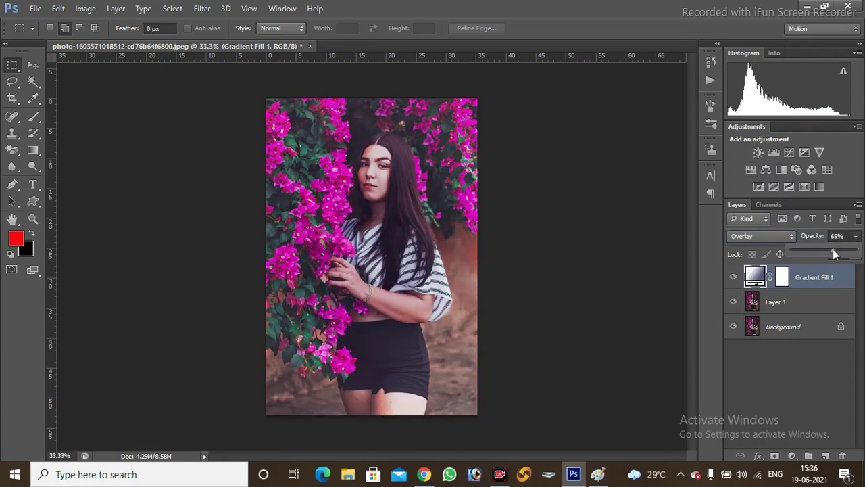
click(783, 366)
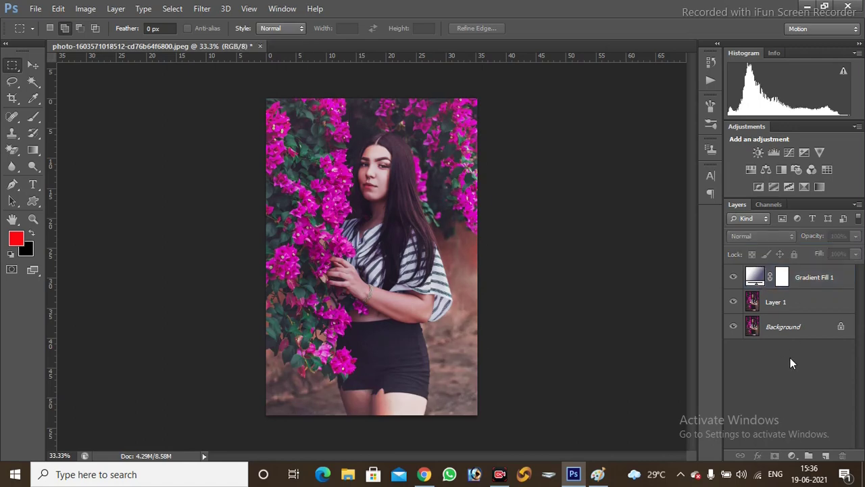
Add a Channel Mixer layer with the Green output at Green +139 and Blue -38
click(792, 456)
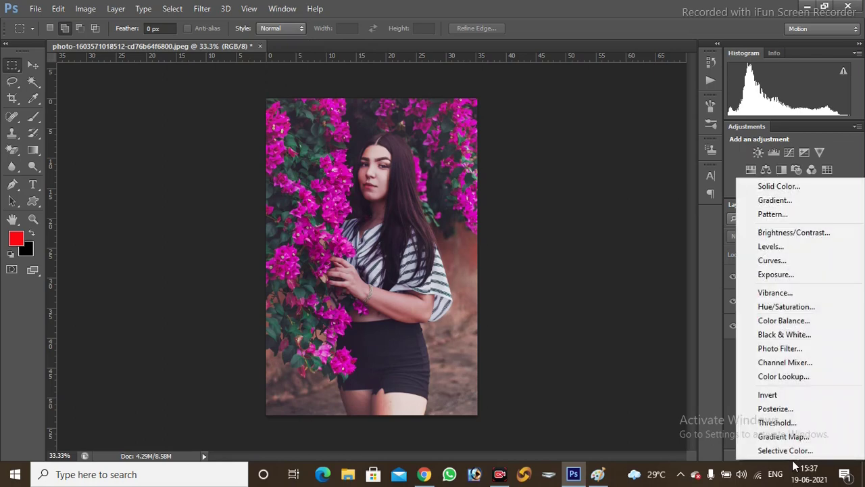
click(783, 363)
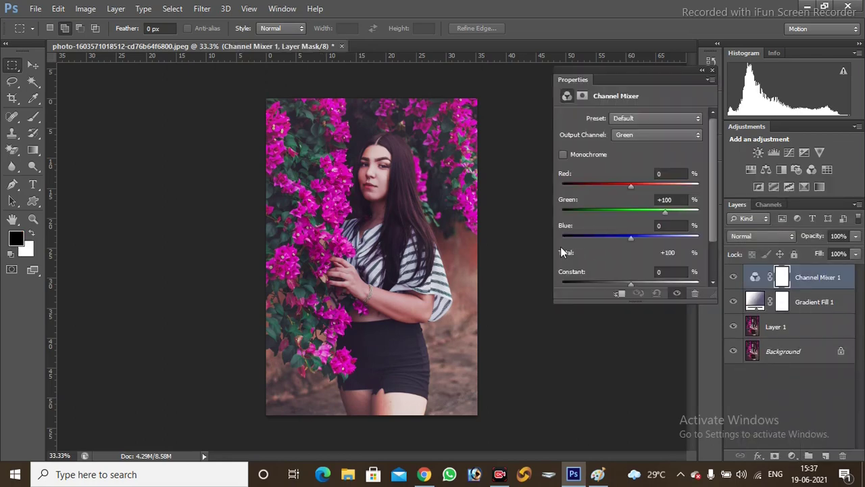
click(622, 134)
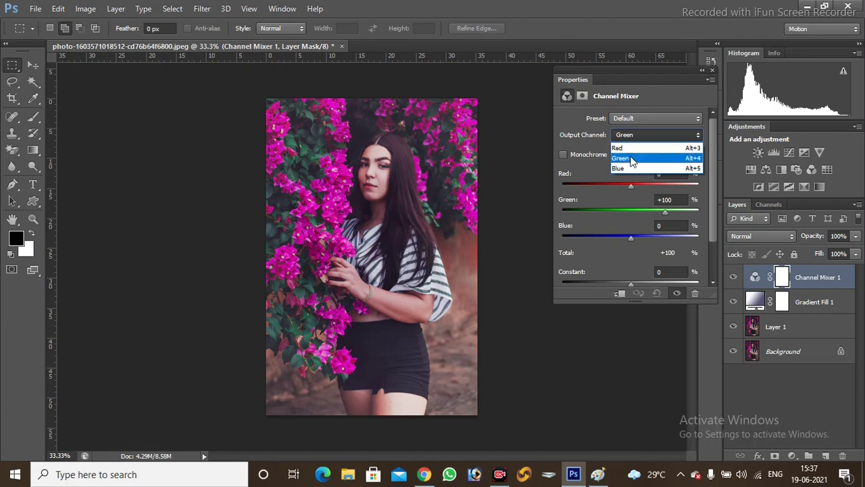
click(632, 163)
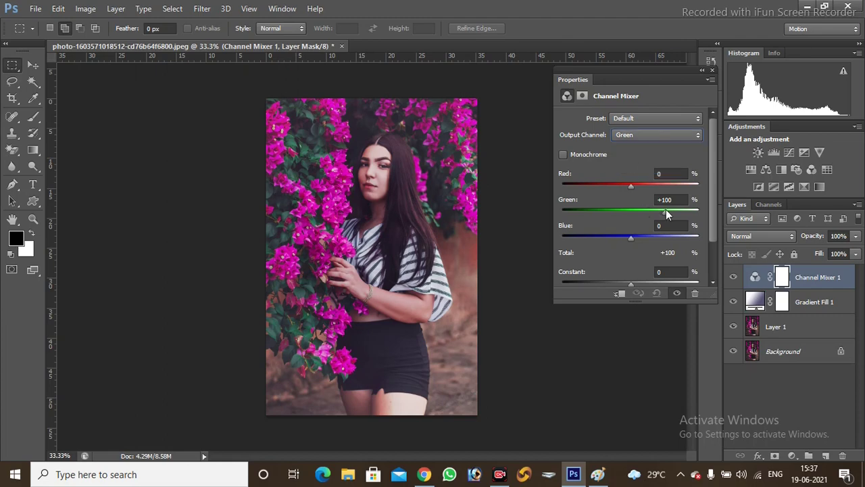
drag(665, 211, 678, 211)
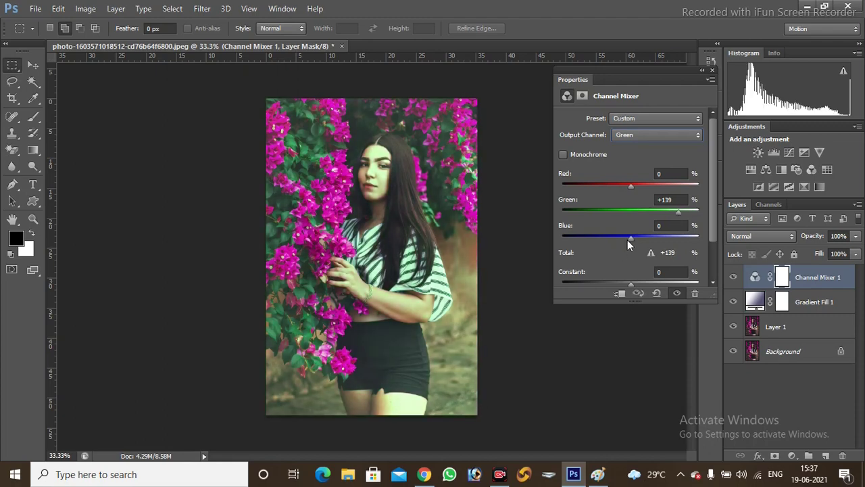
drag(629, 239, 618, 243)
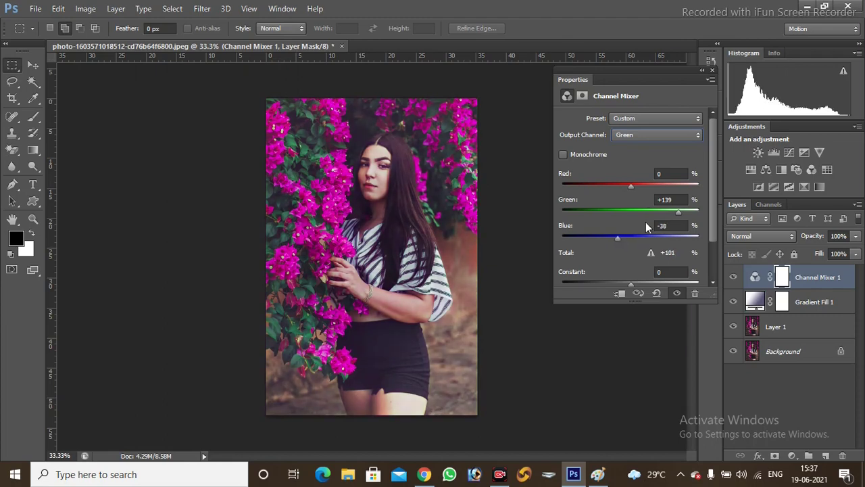
click(712, 70)
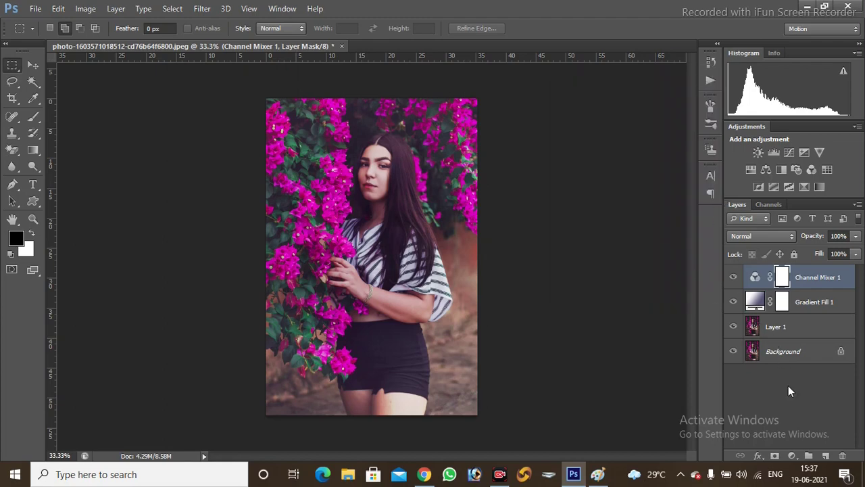
Add a Selective Color adjustment layer and select the Cyans colour range
click(793, 456)
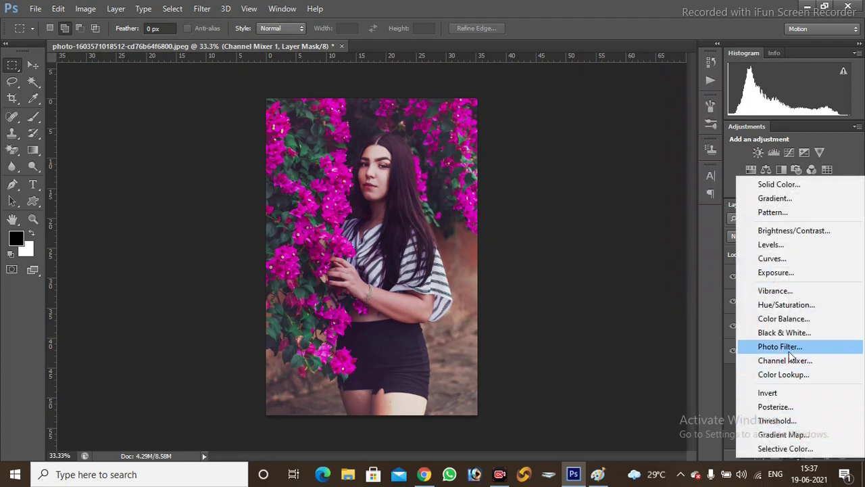
click(812, 449)
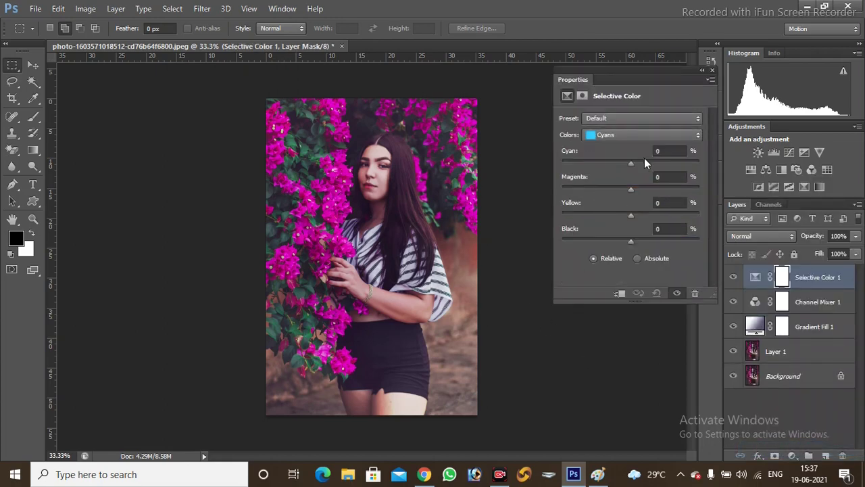
click(610, 137)
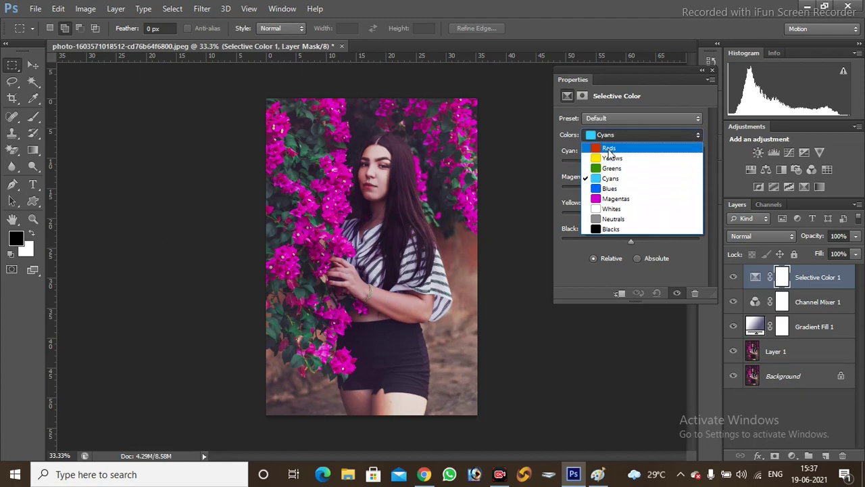
click(609, 148)
click(609, 134)
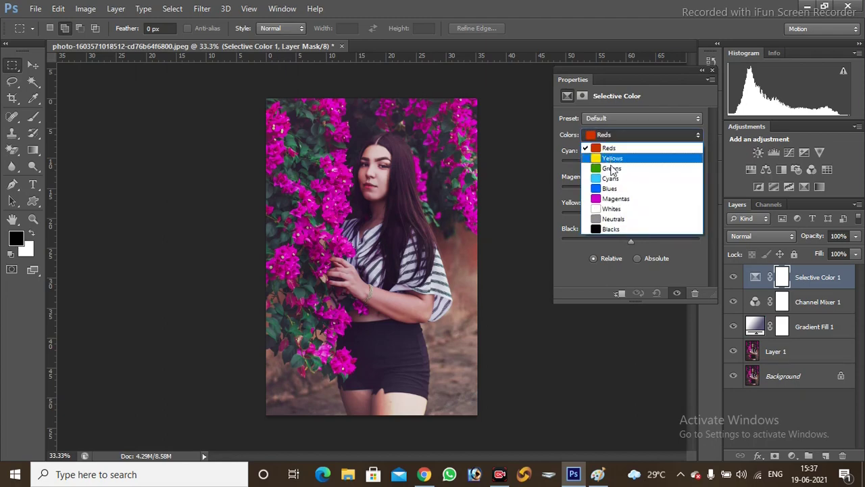
click(612, 179)
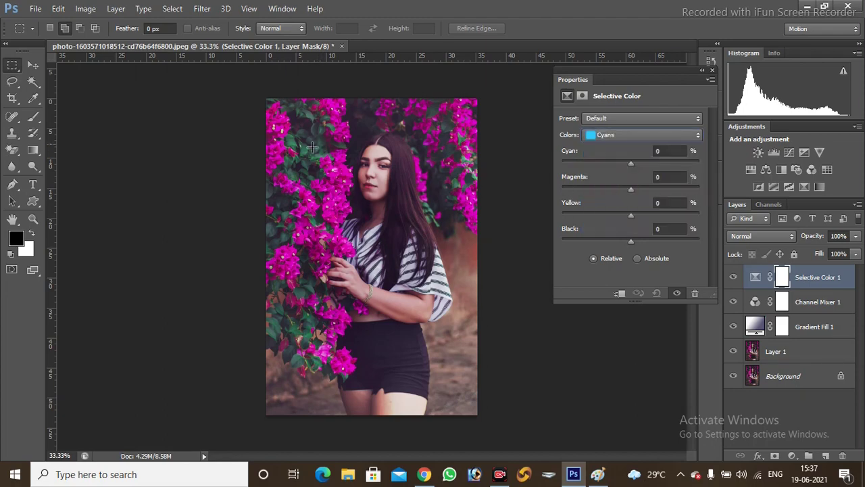
Set the Cyans range to Cyan -74 and Yellow -100, then close the settings
drag(631, 164, 579, 164)
drag(637, 215, 563, 216)
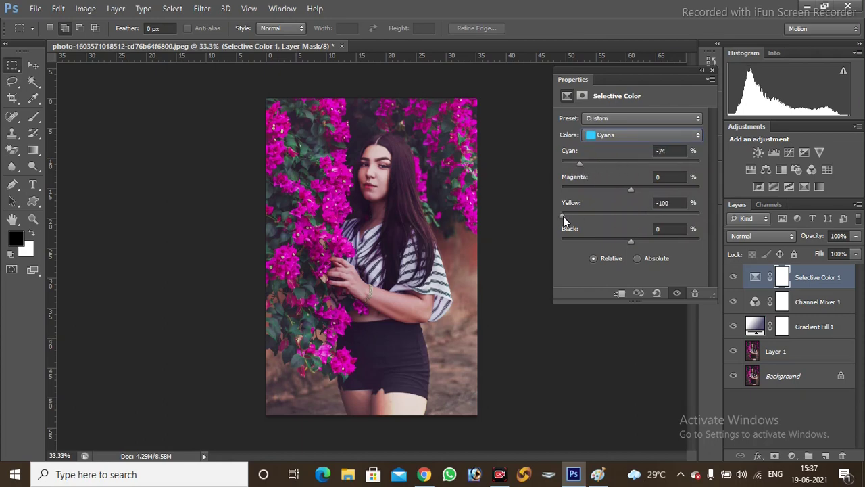
click(703, 70)
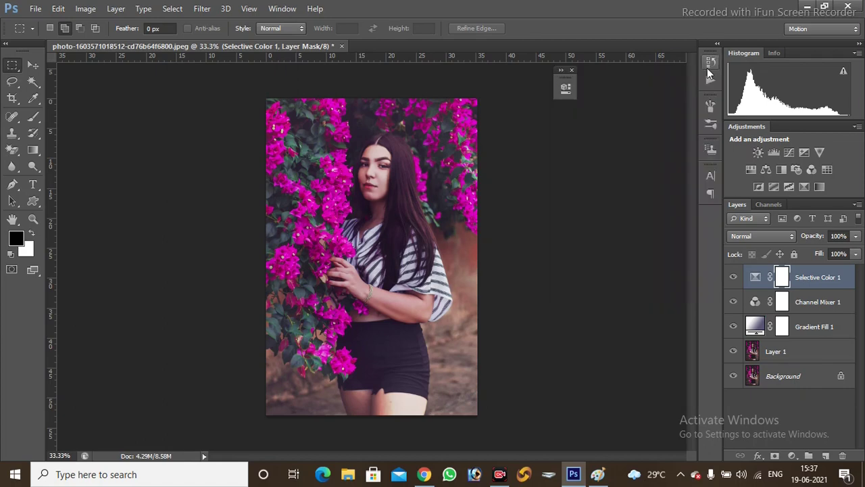
click(571, 70)
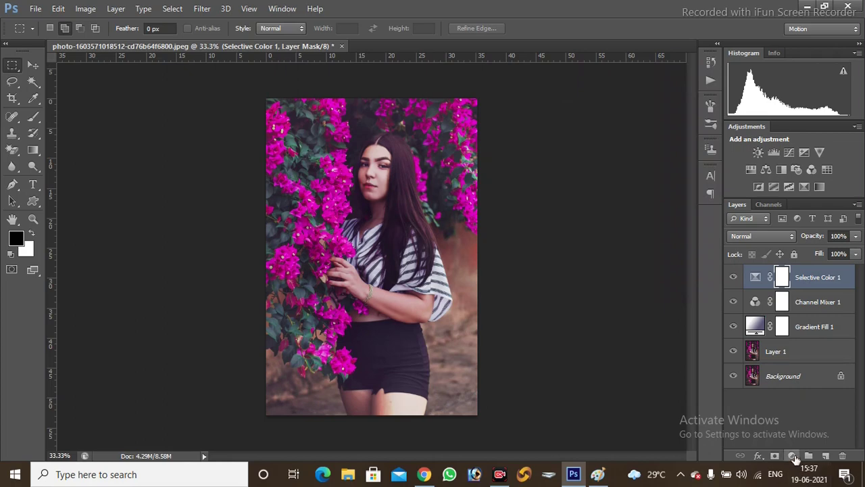
click(793, 457)
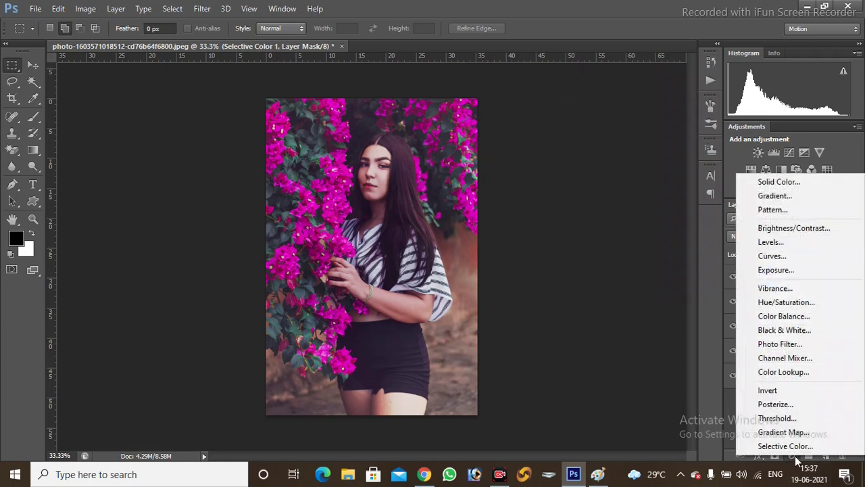
Add a Hue/Saturation layer with Hue +36, Saturation +15 and Lightness -2 to redden the flowers
click(802, 306)
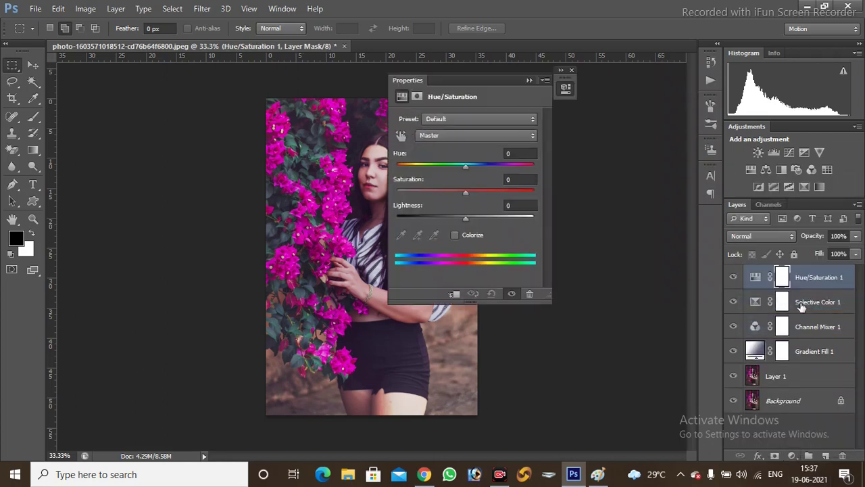
drag(500, 81, 650, 115)
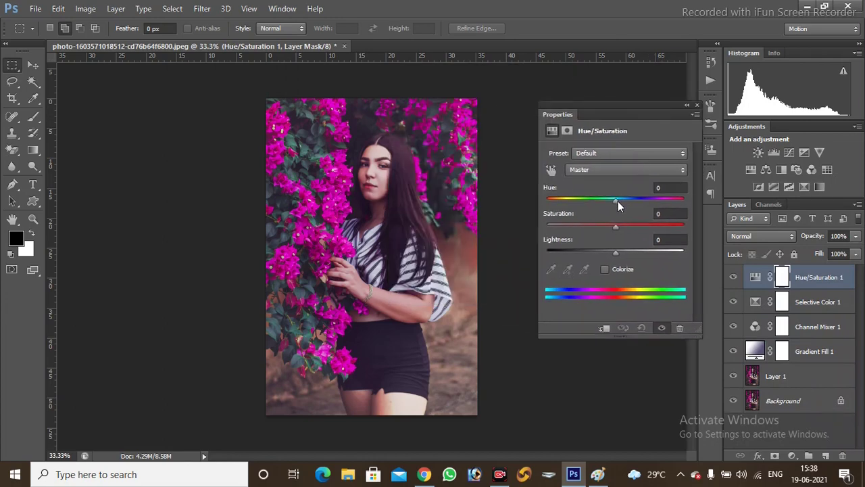
mouse_move(617, 200)
mouse_down()
mouse_move(576, 201)
mouse_move(659, 201)
mouse_move(620, 205)
mouse_move(646, 207)
mouse_up()
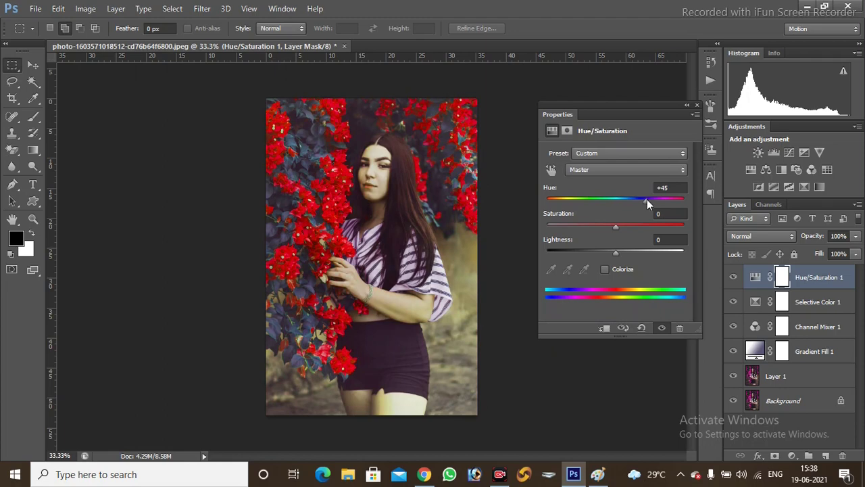
drag(647, 199, 578, 209)
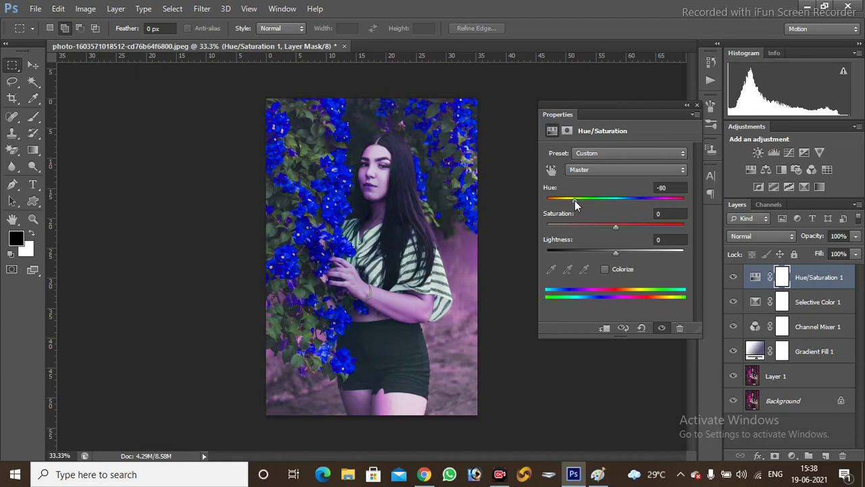
mouse_move(576, 200)
mouse_down()
mouse_move(652, 200)
mouse_move(638, 200)
mouse_up()
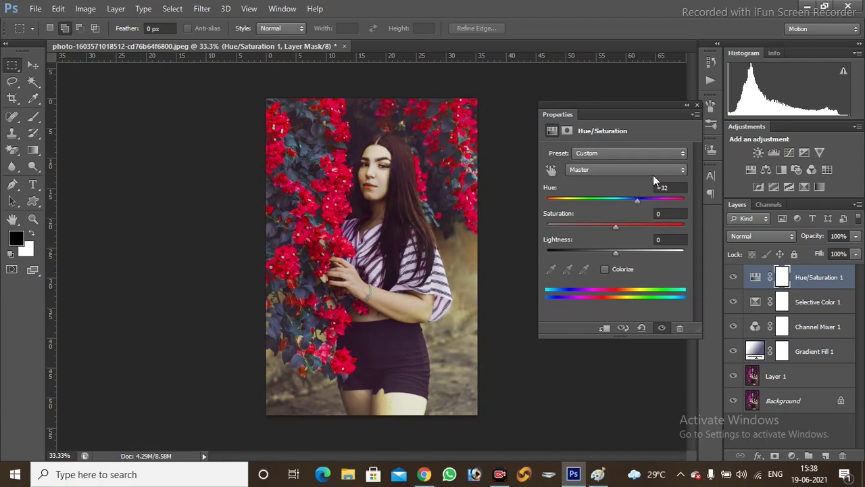
click(615, 170)
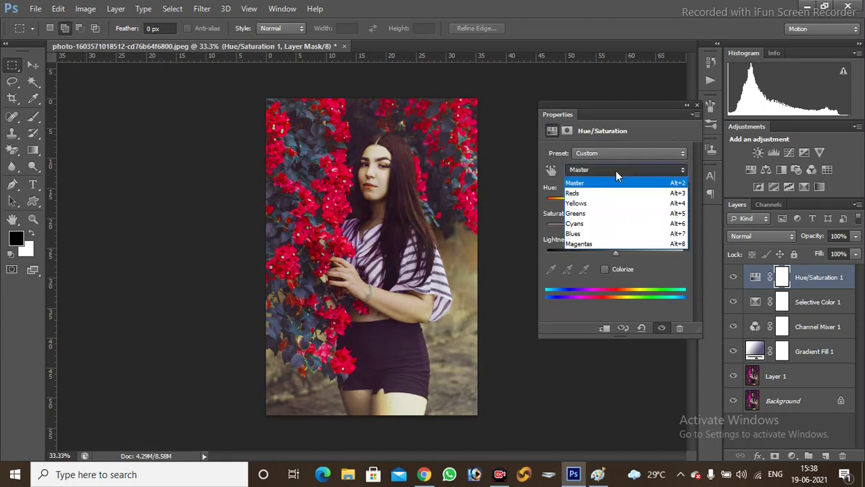
click(630, 156)
click(623, 187)
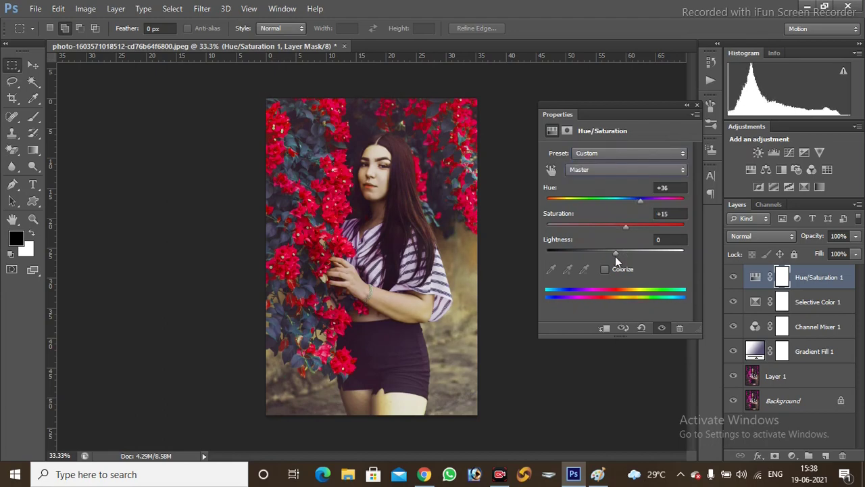
mouse_move(615, 252)
mouse_down()
mouse_move(603, 251)
mouse_move(626, 251)
mouse_move(615, 251)
mouse_up()
Close the floating Hue/Saturation Properties panel
click(697, 107)
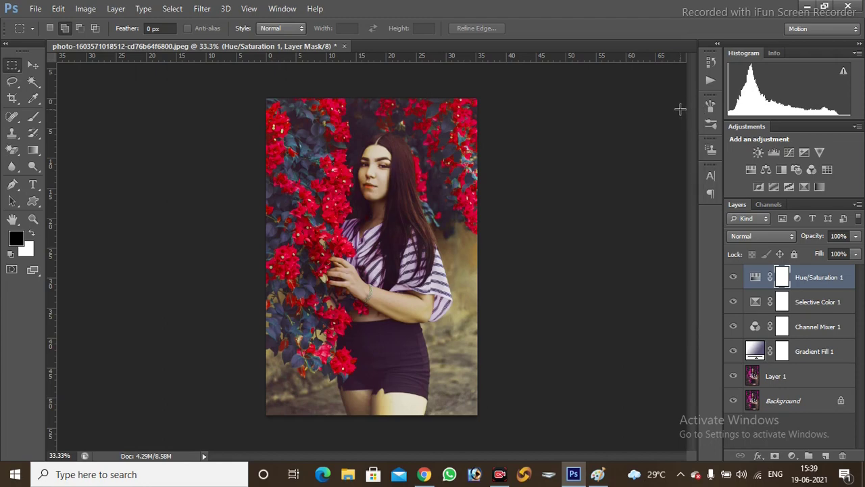